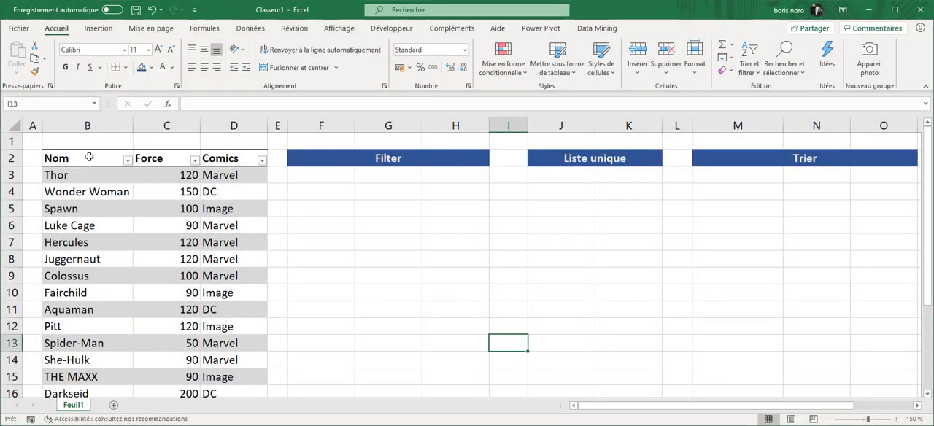
- Review the data in the source table's Nom, Force and Comics columns, one column at a time
left_click(85, 149)
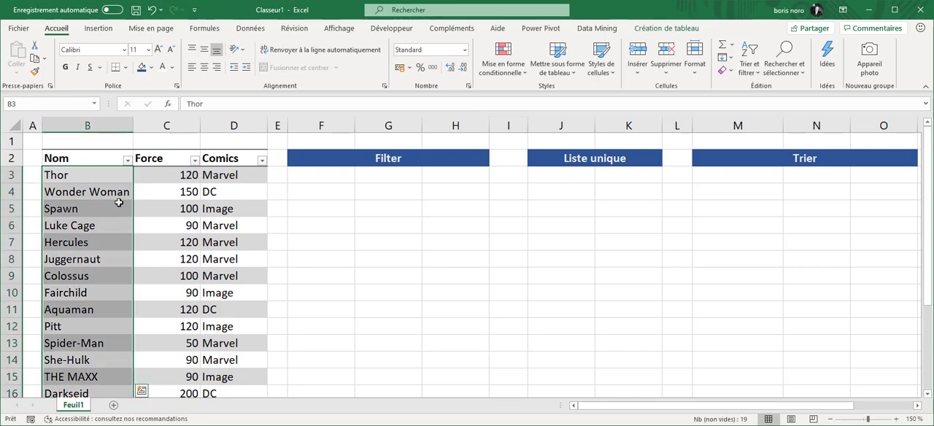
scroll(118, 203, "down", 2)
scroll(118, 203, "up", 2)
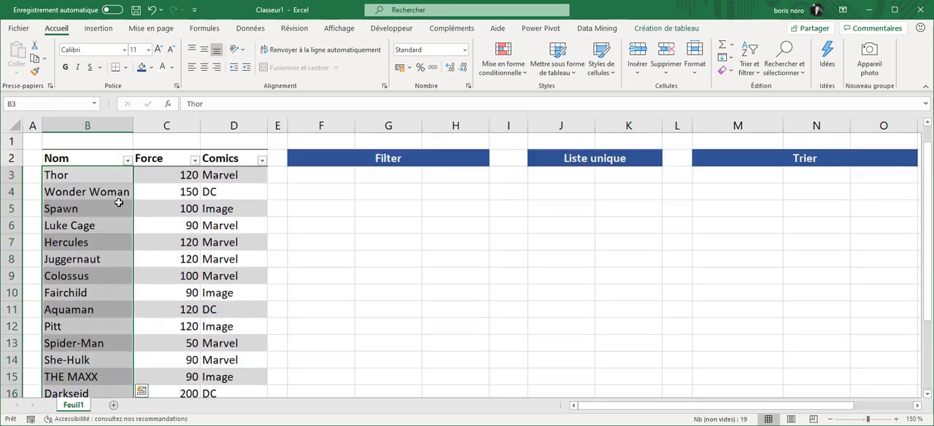
left_click(164, 152)
left_click(215, 153)
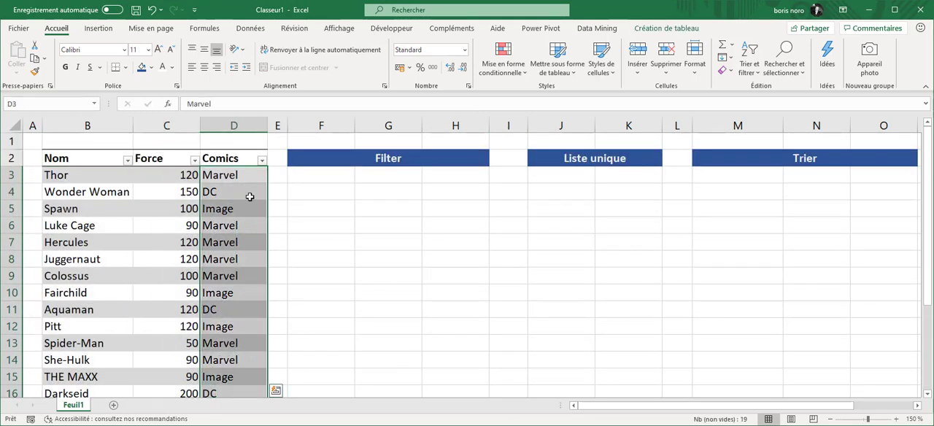
scroll(251, 196, "down", 2)
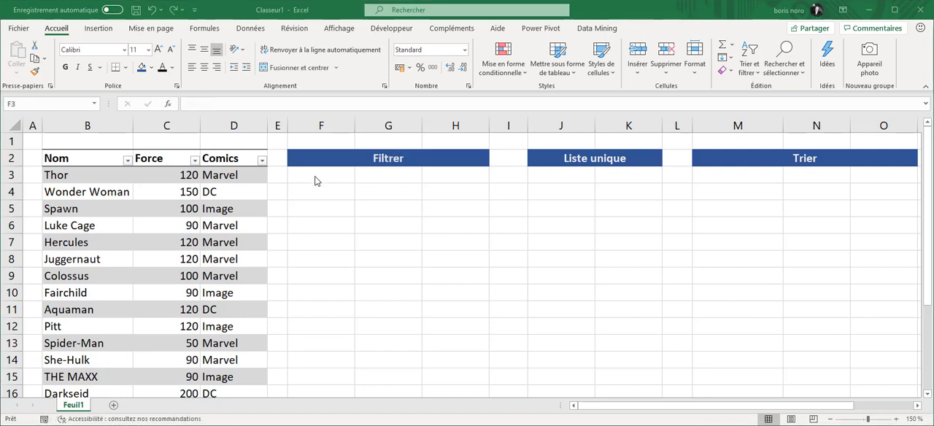
- Enter =FILTRE(Tableau1;Tableau1[Force]>100) in F3 under the Filtrer heading and fit column F's width to its contents
left_click(321, 176)
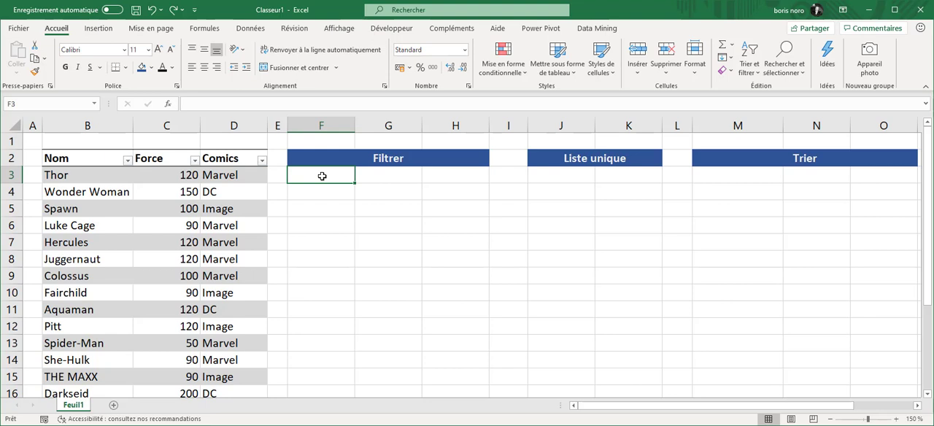
type("=FILTRE(")
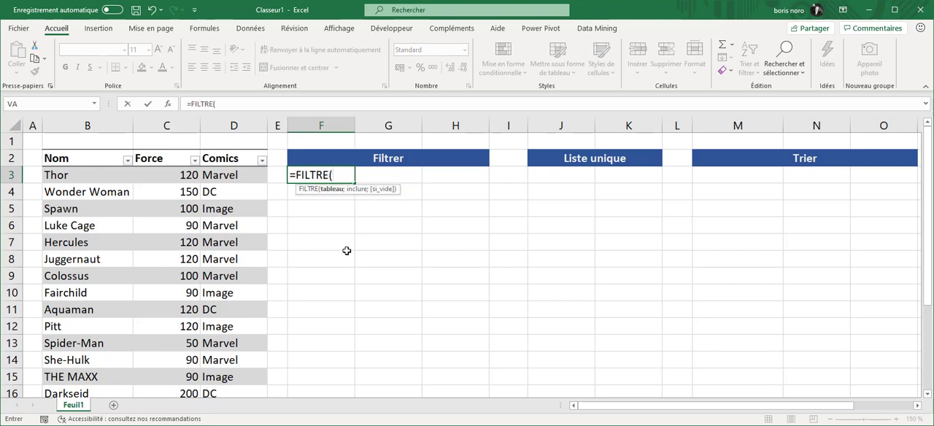
left_click(70, 148)
left_click_drag(70, 148, 227, 150)
left_click(272, 104)
type(";")
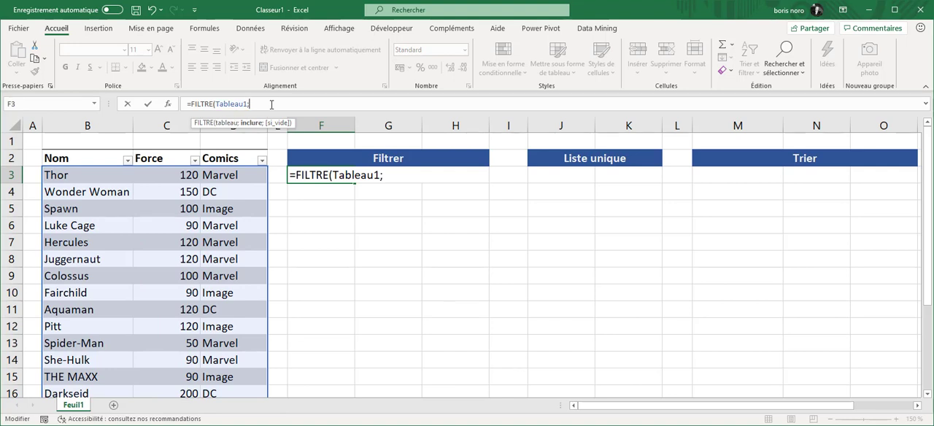
left_click(160, 148)
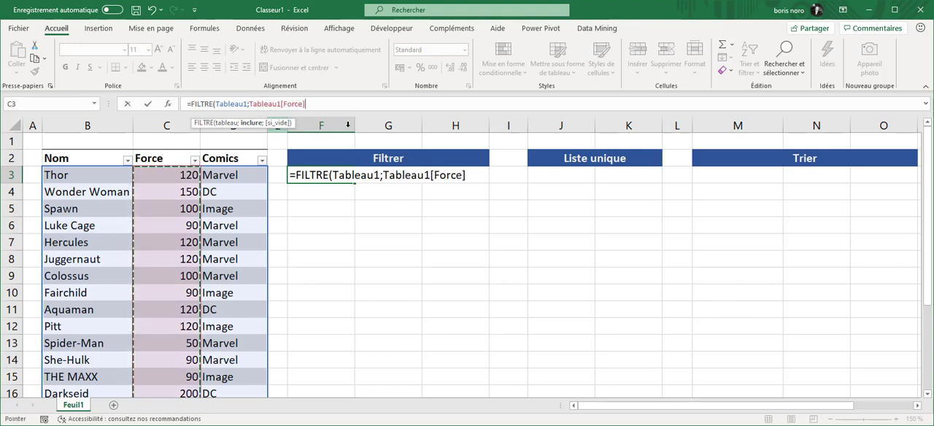
type(">")
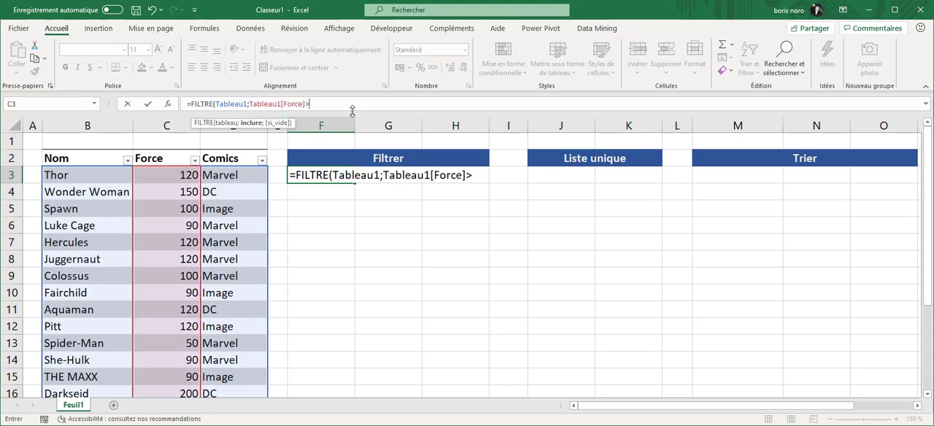
type("100)")
key("Return")
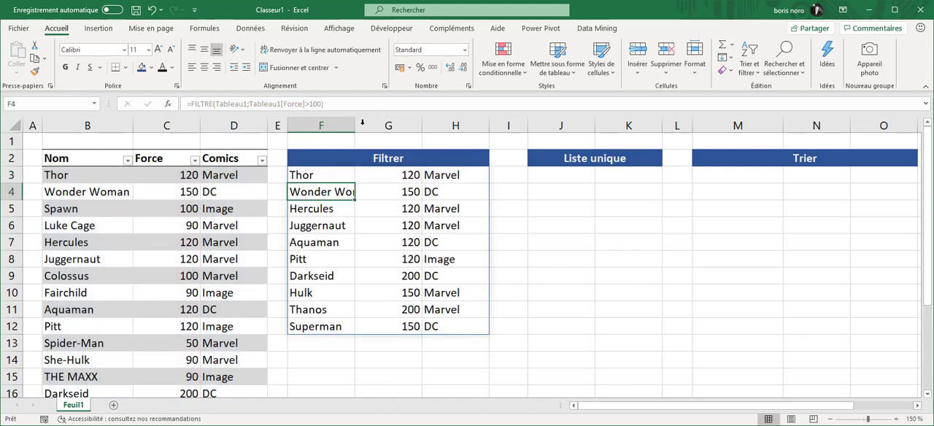
double_click(354, 125)
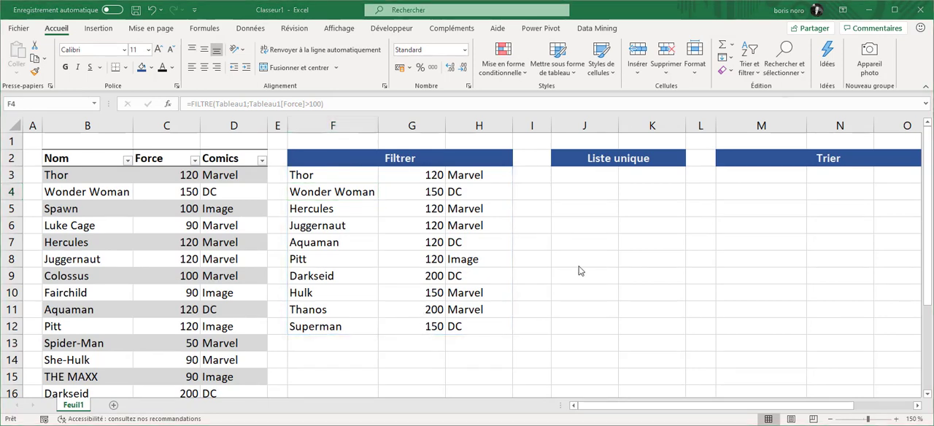
- Change Luke Cage's Force value in C6 to 190 to test the dynamic filter
scroll(582, 247, "down", 1)
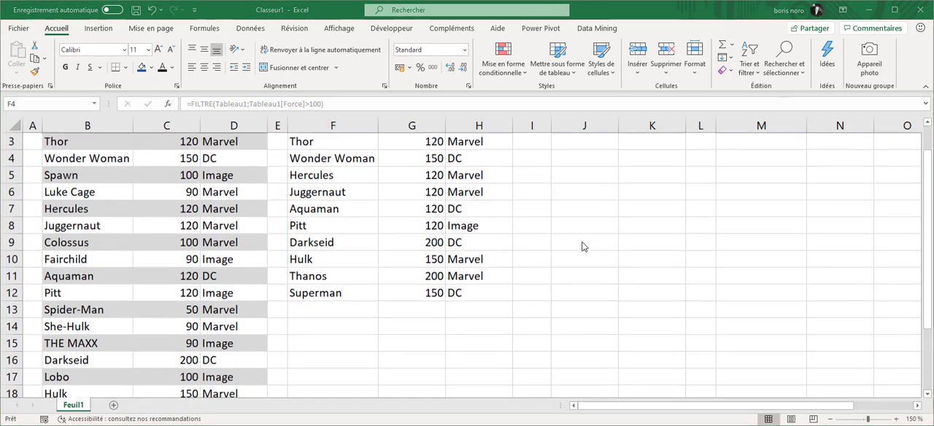
scroll(583, 247, "up", 1)
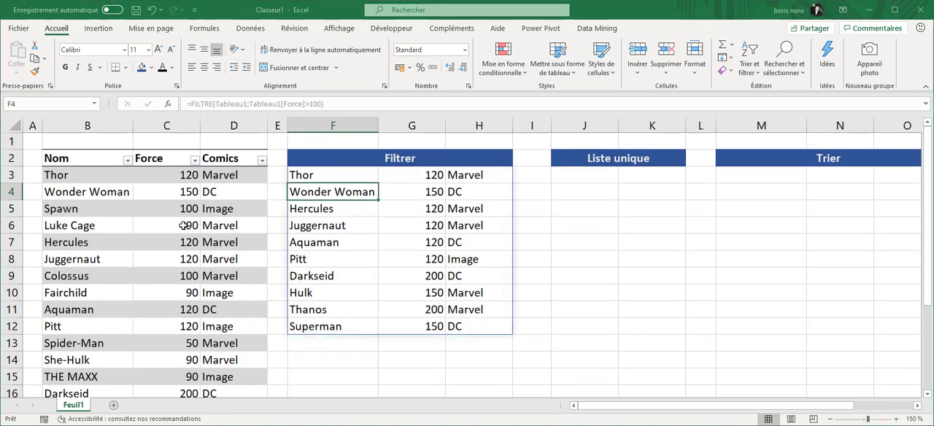
left_click(185, 225)
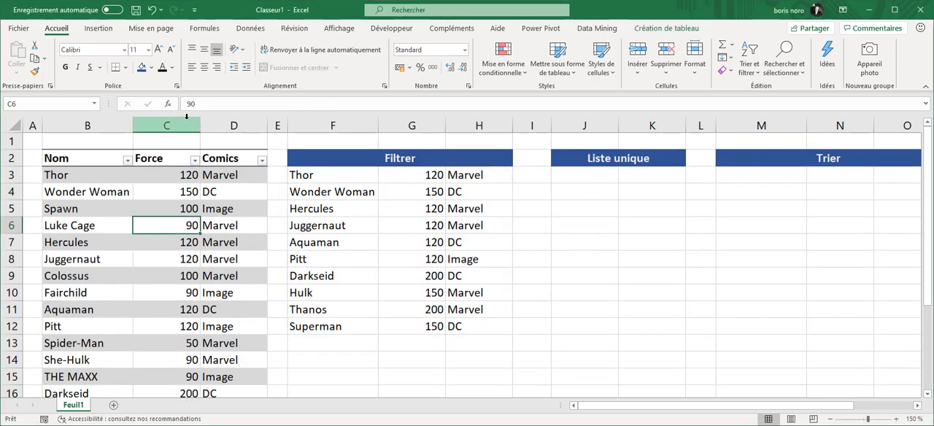
left_click(186, 104)
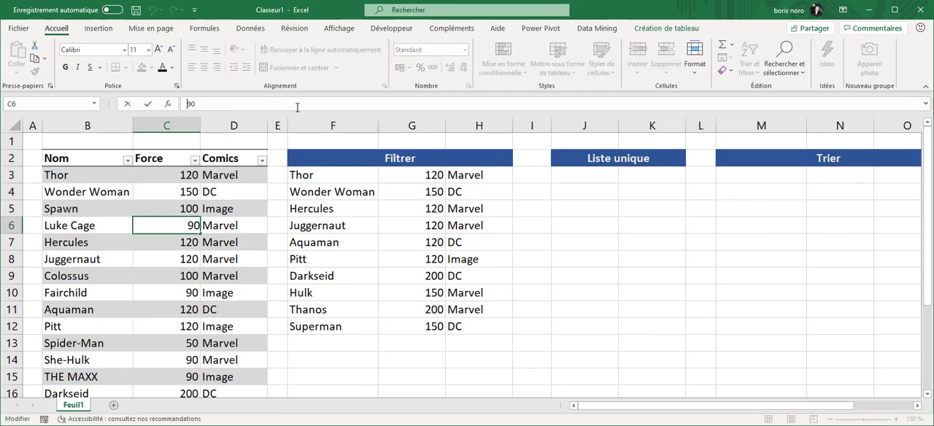
type("1")
key("Return")
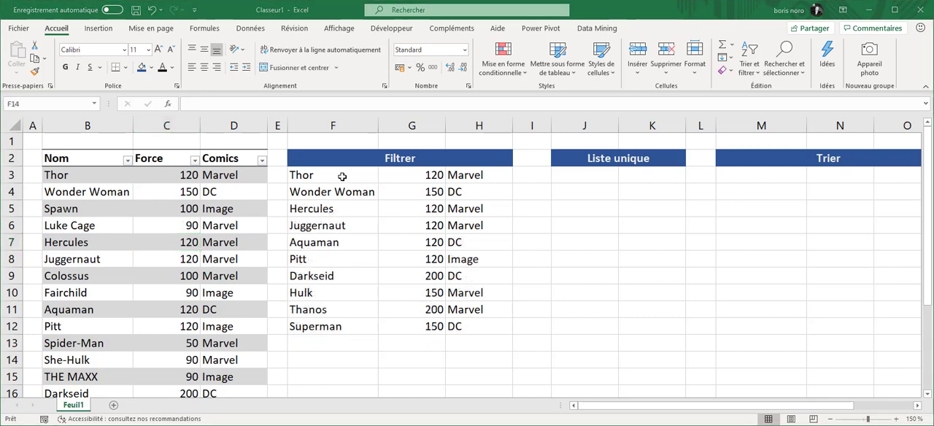
- Inspect the FILTRE formula's spill range and reference it from F14 with =F3#
left_click(353, 175)
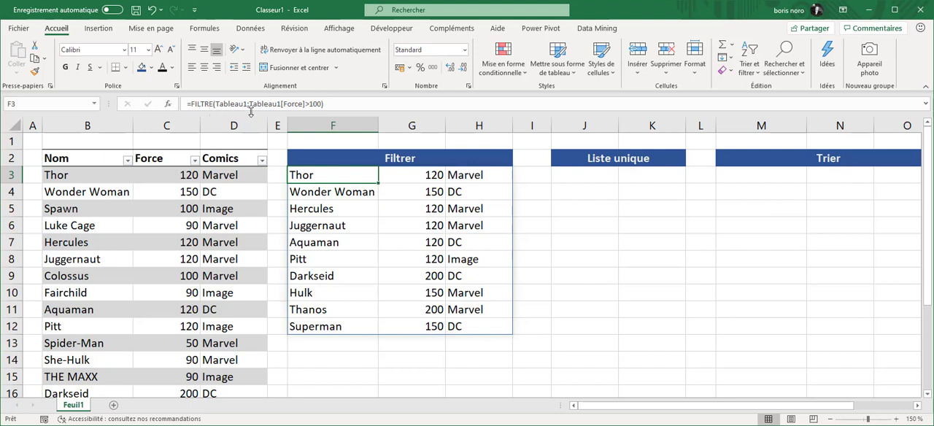
left_click(348, 208)
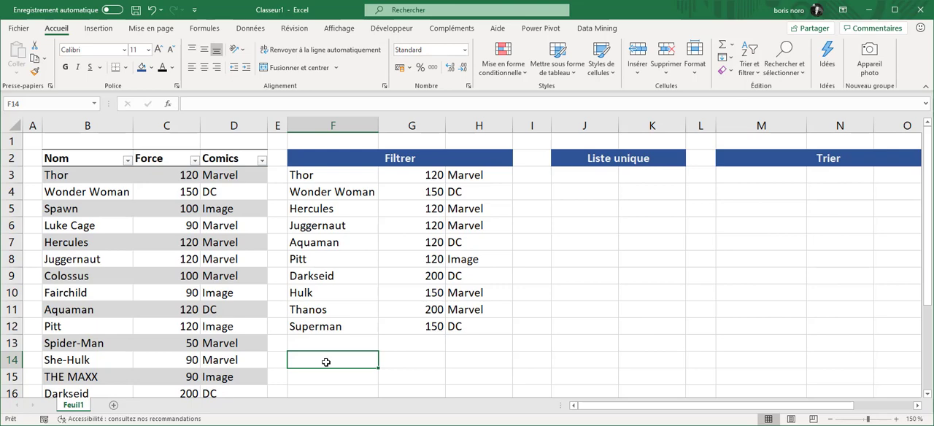
type("=")
left_click(333, 175)
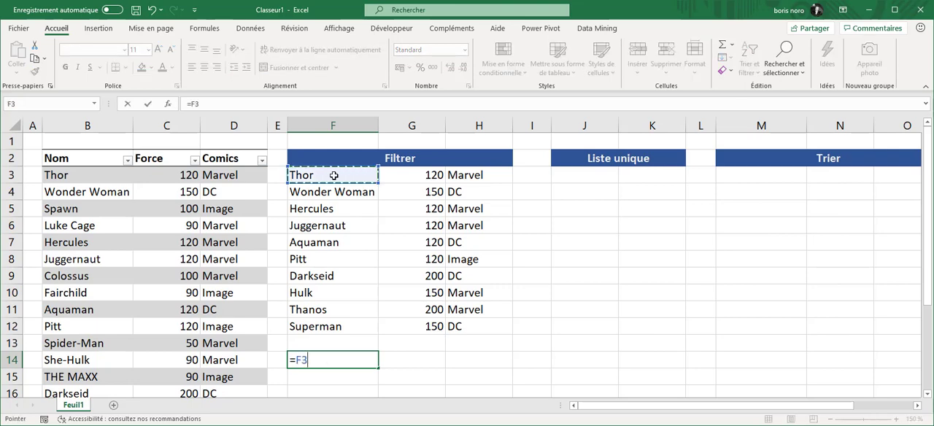
type("#")
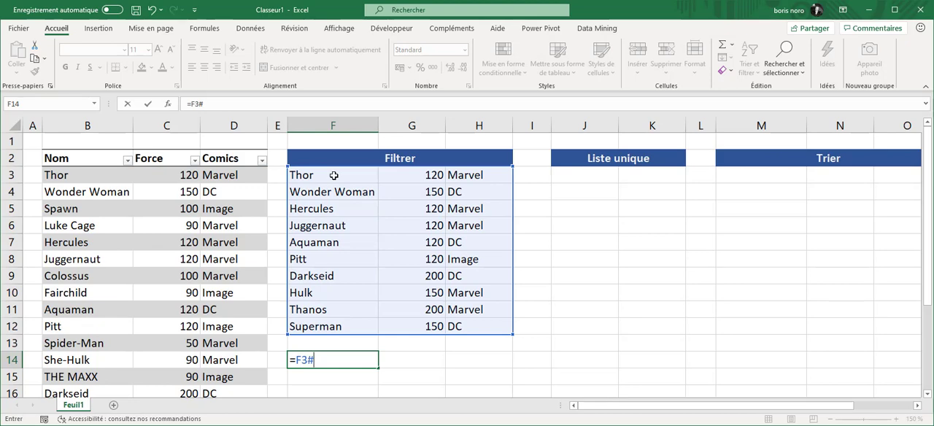
key("Return")
scroll(479, 256, "down", 3)
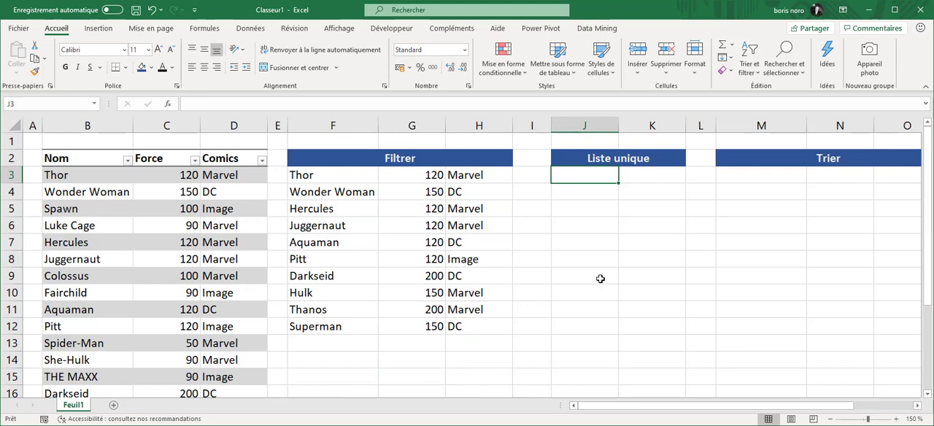
- Enter =UNIQUE(Tableau1[Comics];FAUX;FAUX) in J3 under the Liste unique heading and check the formula across its spilled cells
type("=UNIQUE(")
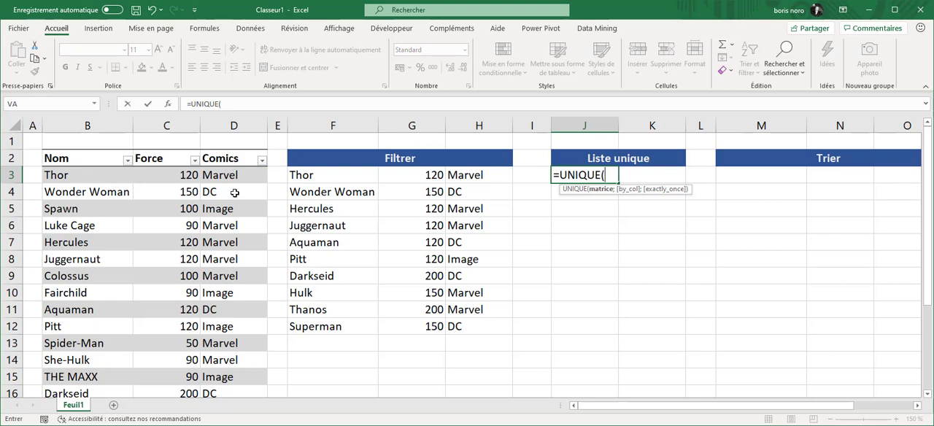
left_click(232, 149)
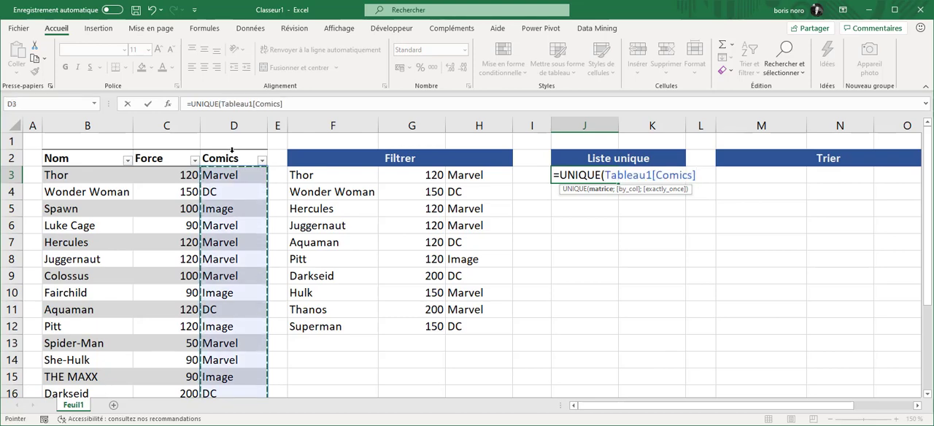
type(";")
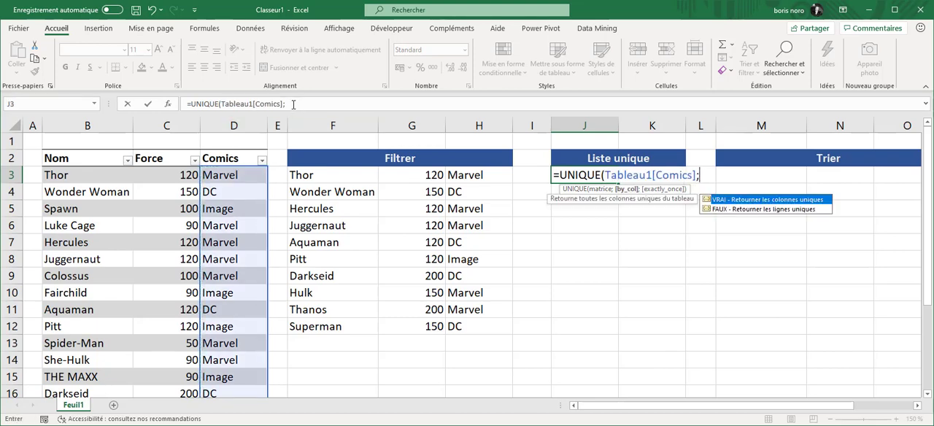
double_click(742, 210)
type(";")
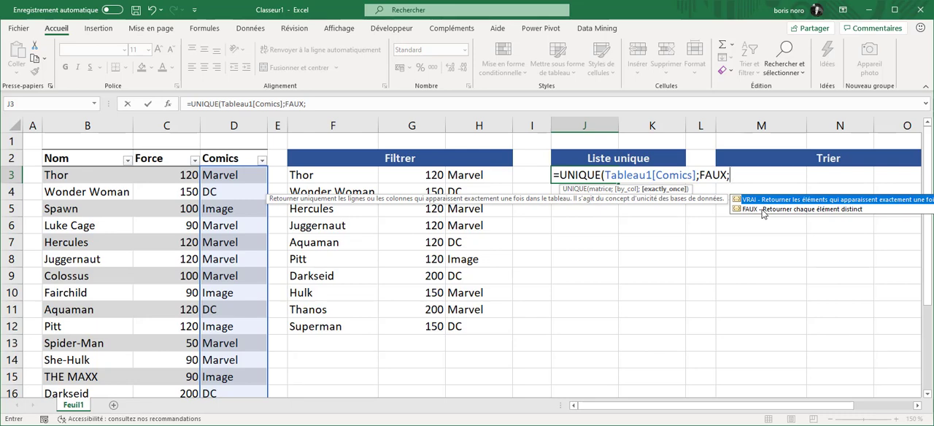
double_click(762, 209)
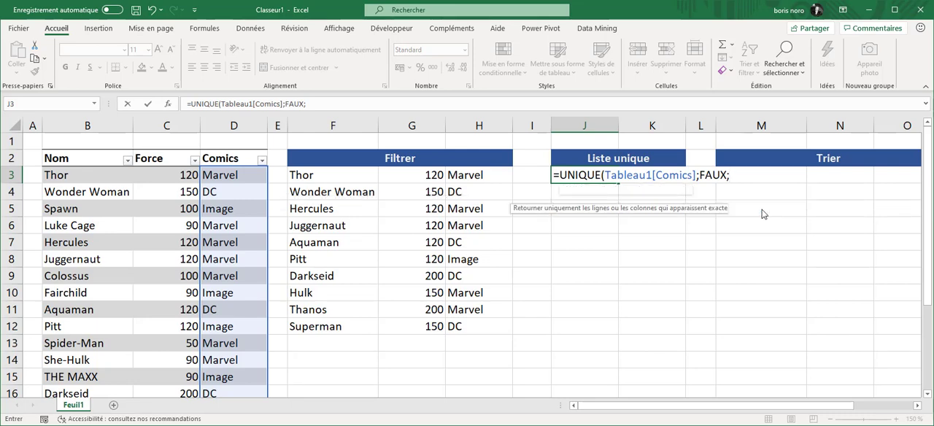
key("Return")
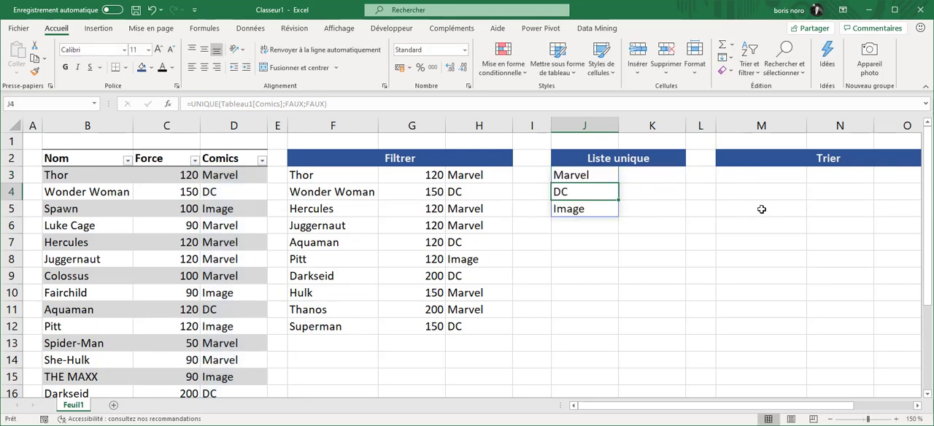
left_click(662, 274)
left_click(590, 175)
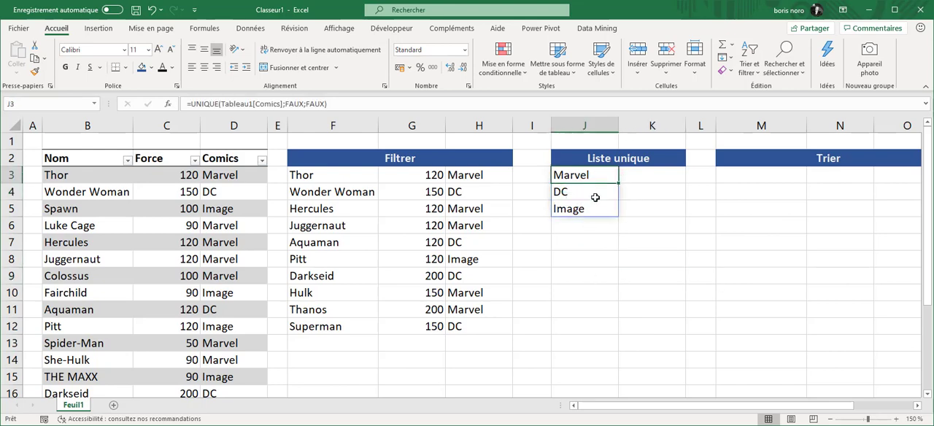
left_click(594, 196)
left_click(596, 209)
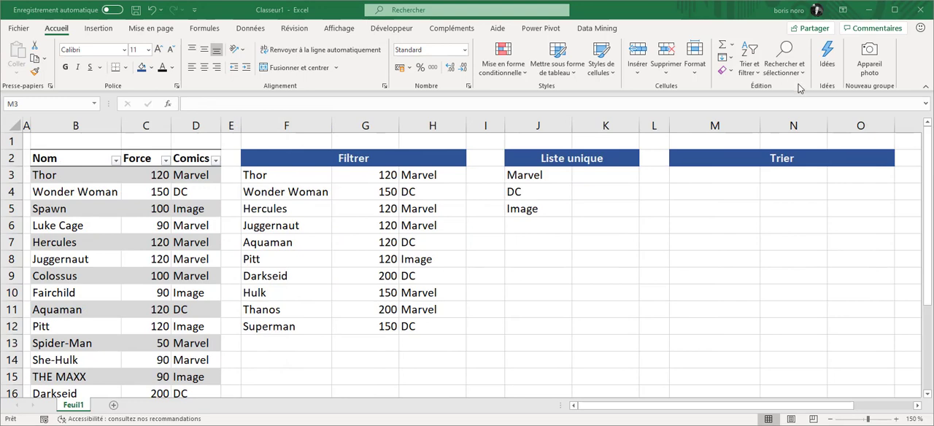
- Enter =TRI(Tableau1;2;-1;FAUX) in M3 under the Trier heading to sort the table by Force in descending order
left_click(706, 175)
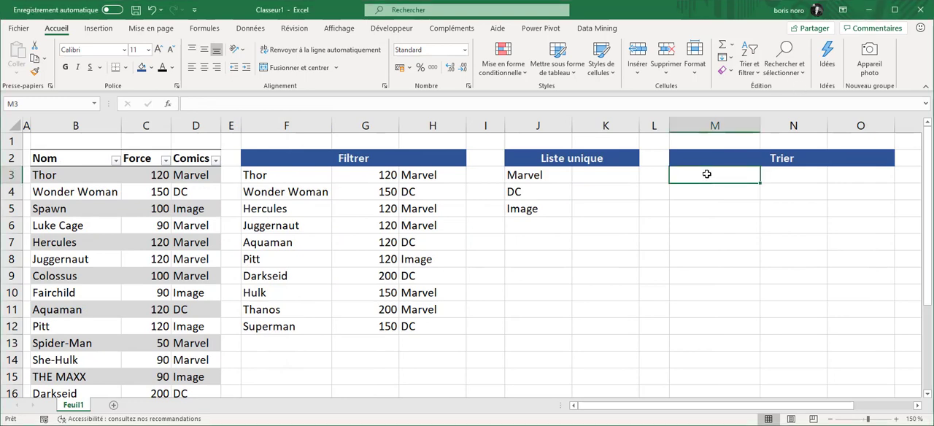
type("=tri")
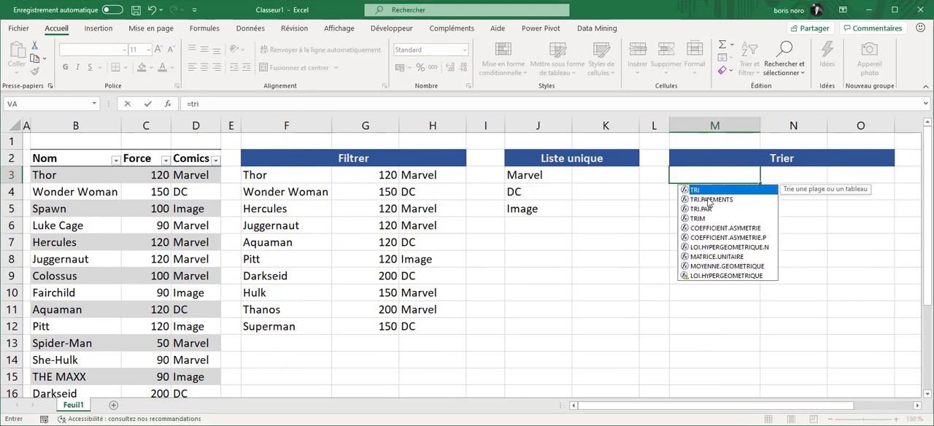
key("Tab")
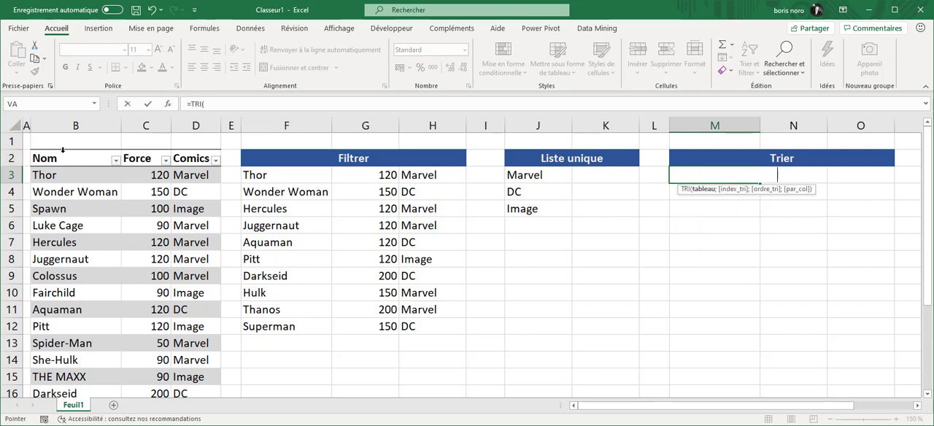
left_click(62, 150)
left_click_drag(63, 150, 191, 159)
type(";")
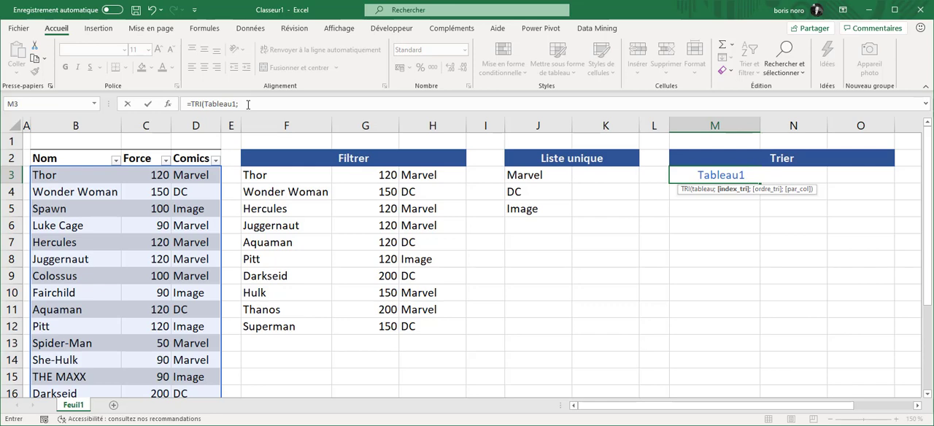
type("2;")
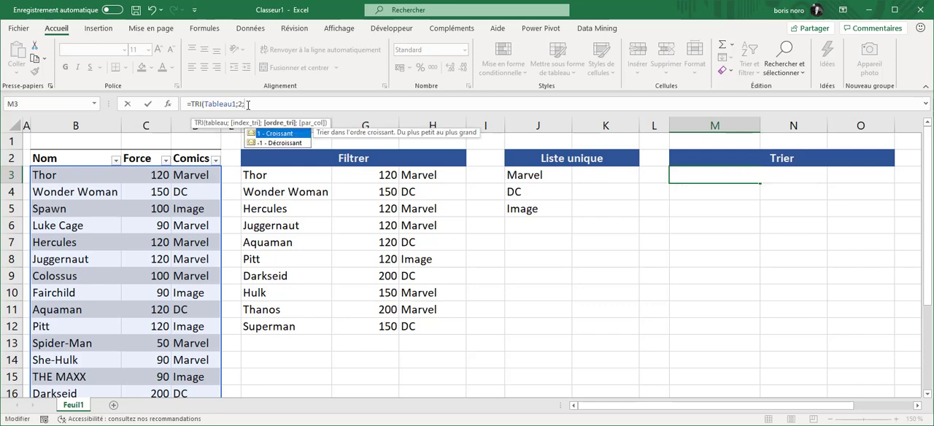
left_click(300, 143)
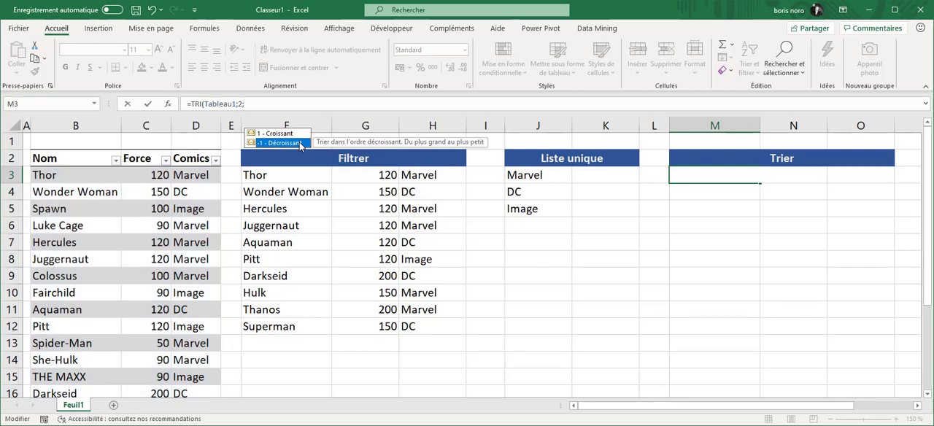
double_click(300, 143)
type(";")
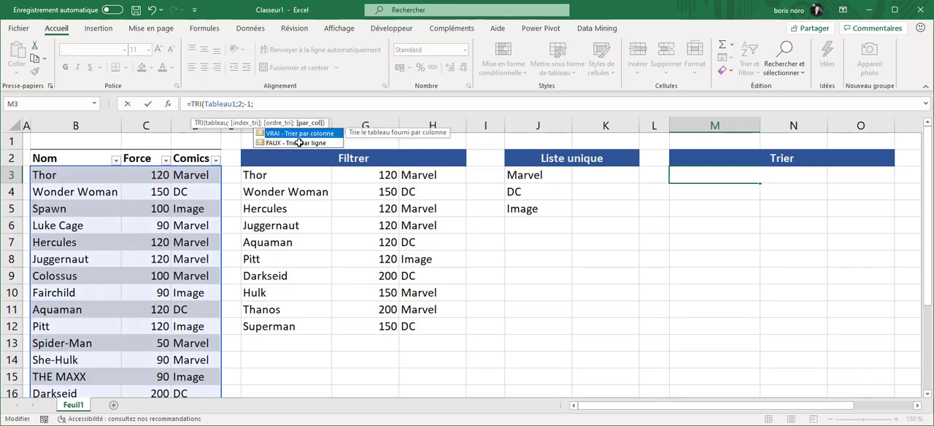
double_click(300, 143)
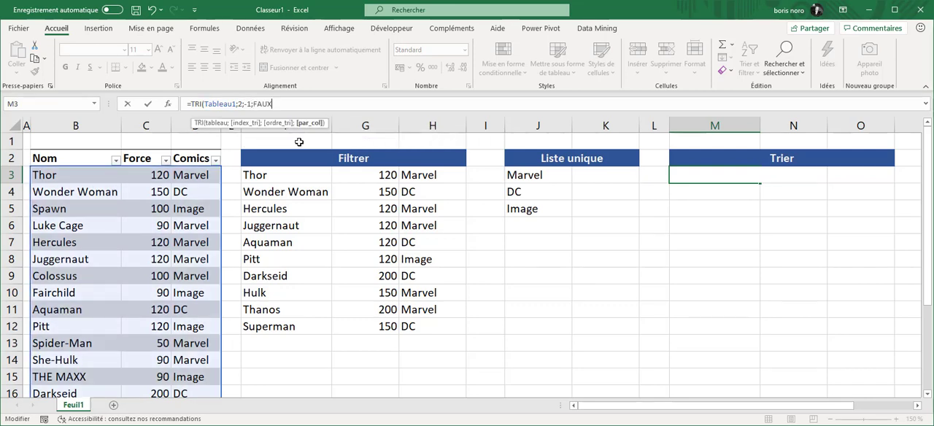
key("Return")
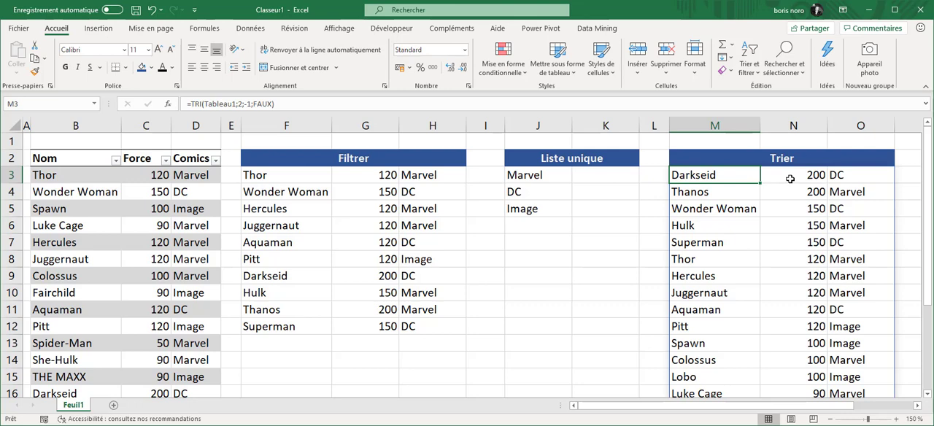
- Examine the sorted TRI results and the formula shown for the spilled cells from M3 down to M8
left_click(767, 177)
left_click(741, 197)
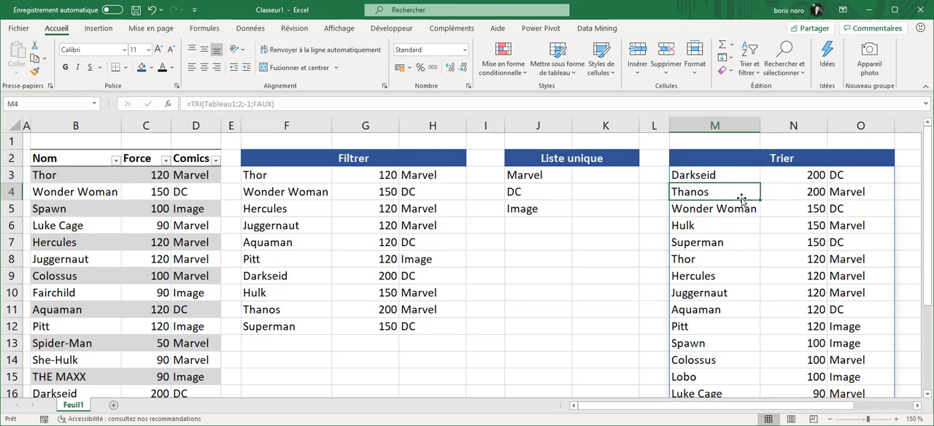
left_click(775, 188)
left_click(746, 210)
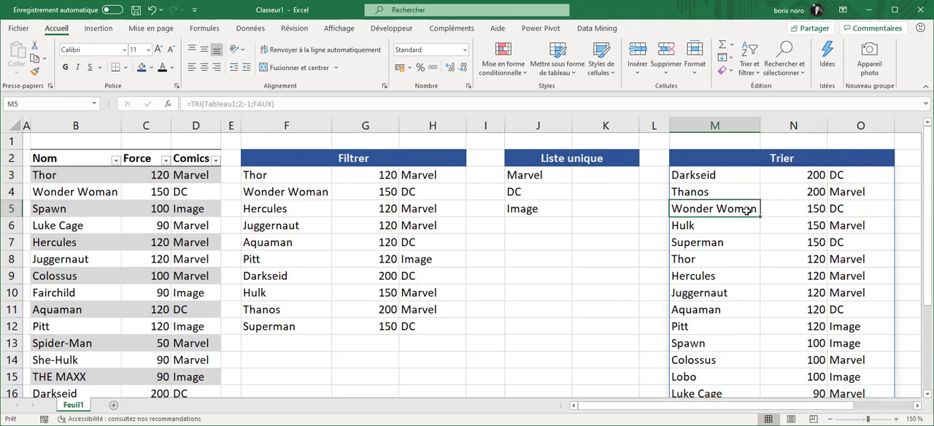
left_click(741, 227)
left_click(739, 243)
left_click(727, 260)
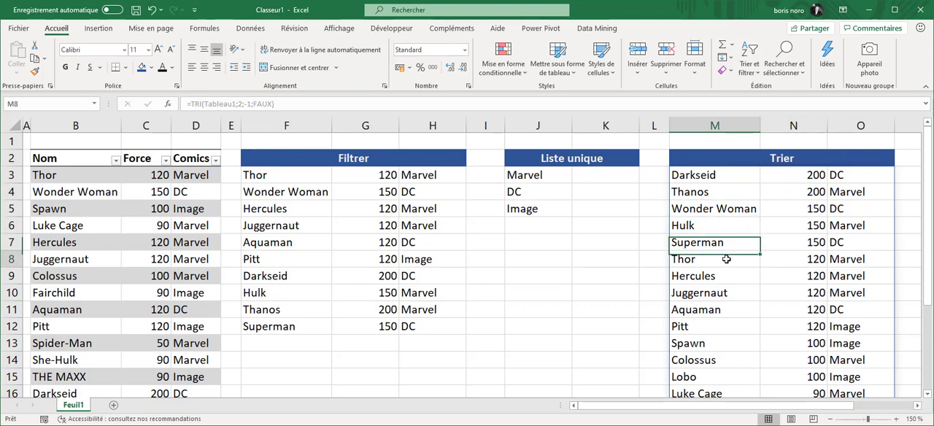
scroll(727, 260, "down", 3)
scroll(727, 260, "up", 3)
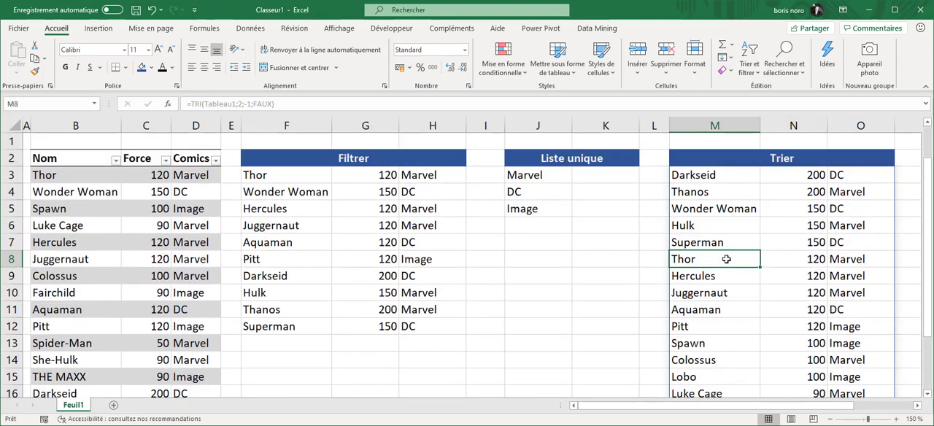